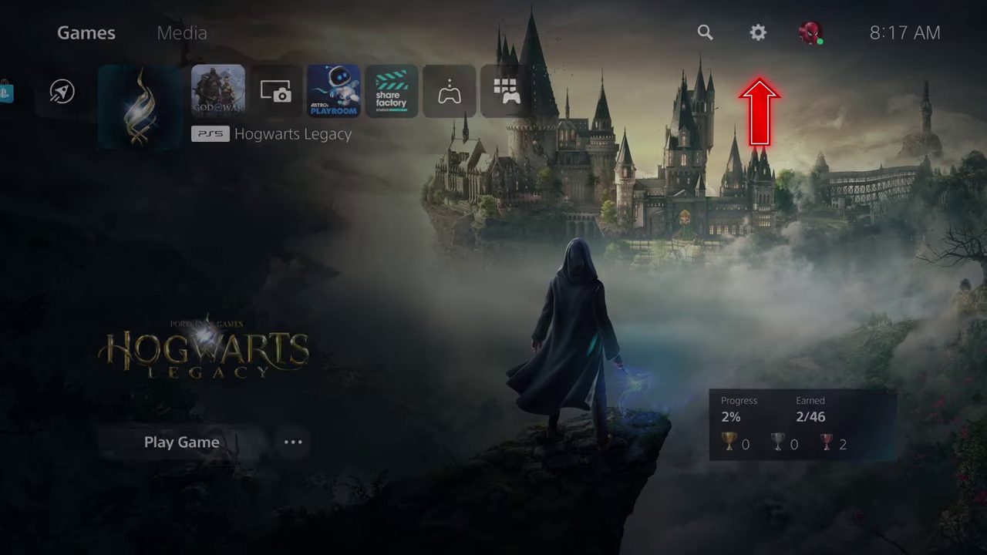
Open the Captures and Broadcasts settings of the console.
key("Return")
key("Down")
key("Down")
key("Down")
key("Down")
key("Down")
key("Down")
key("Down")
key("Down")
key("Down")
key("Down")
key("Down")
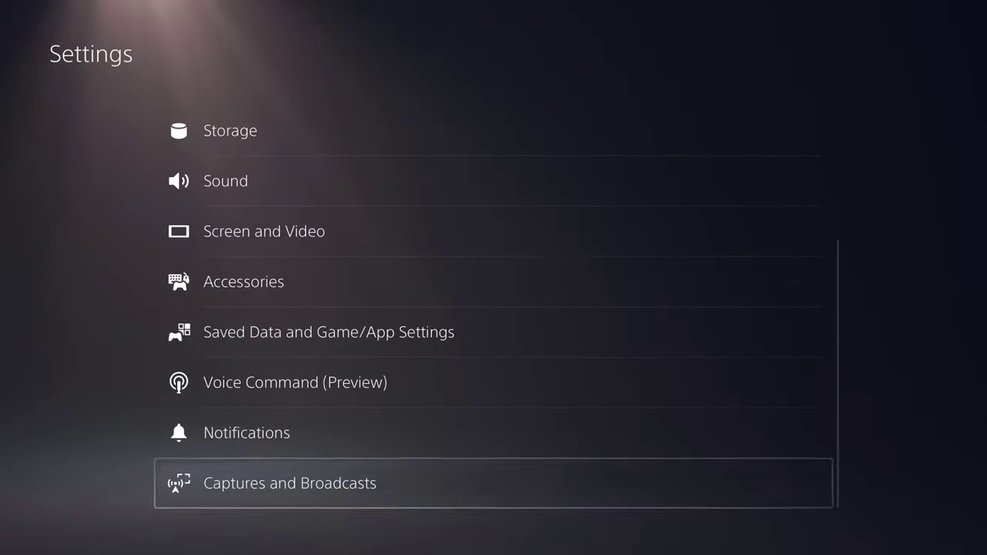
key("Return")
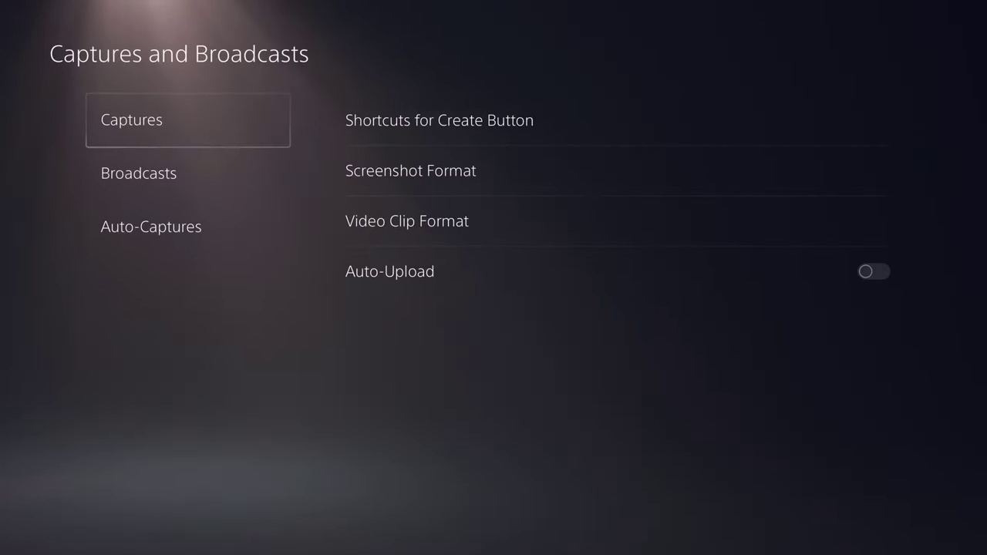
Open the Camera settings for broadcasts.
key("Down")
key("Right")
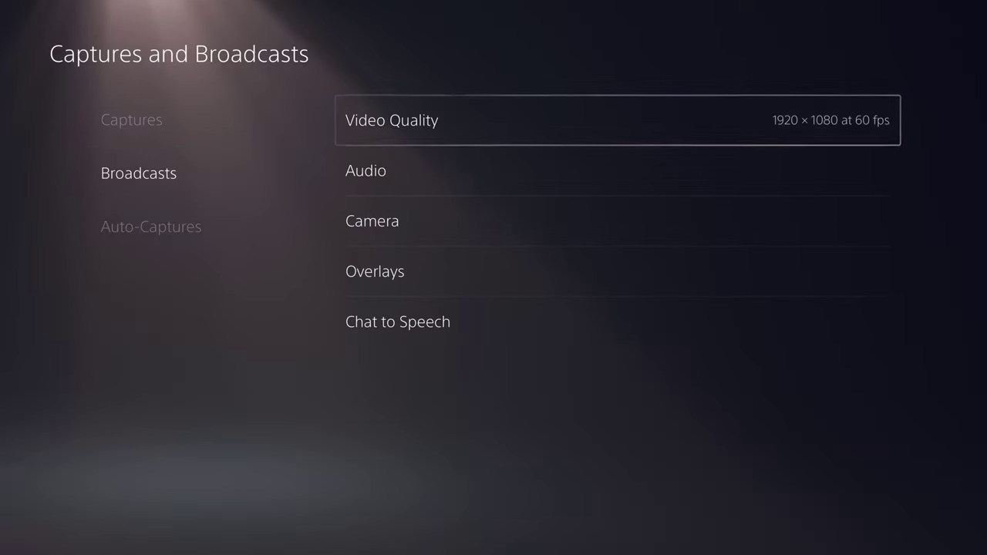
key("Down")
key("Down")
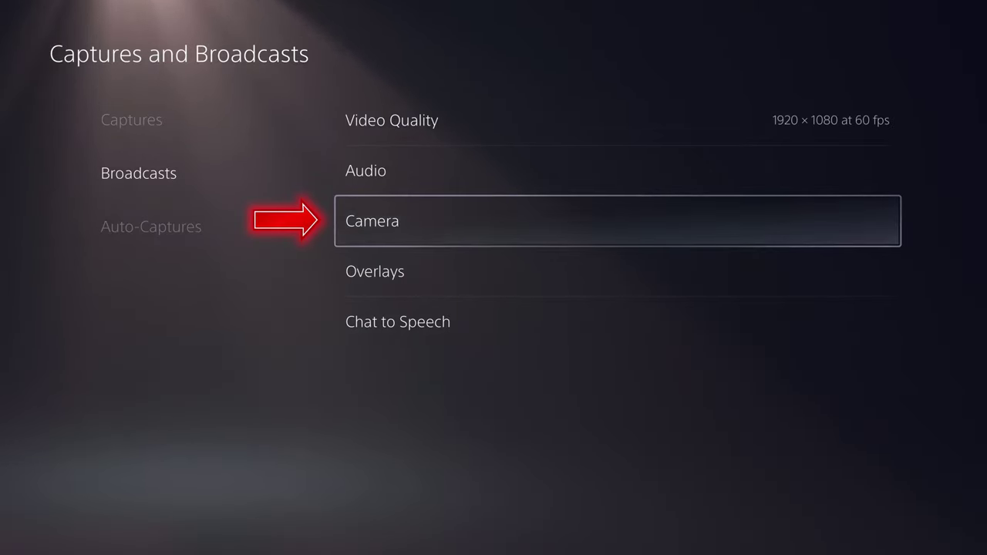
key("Return")
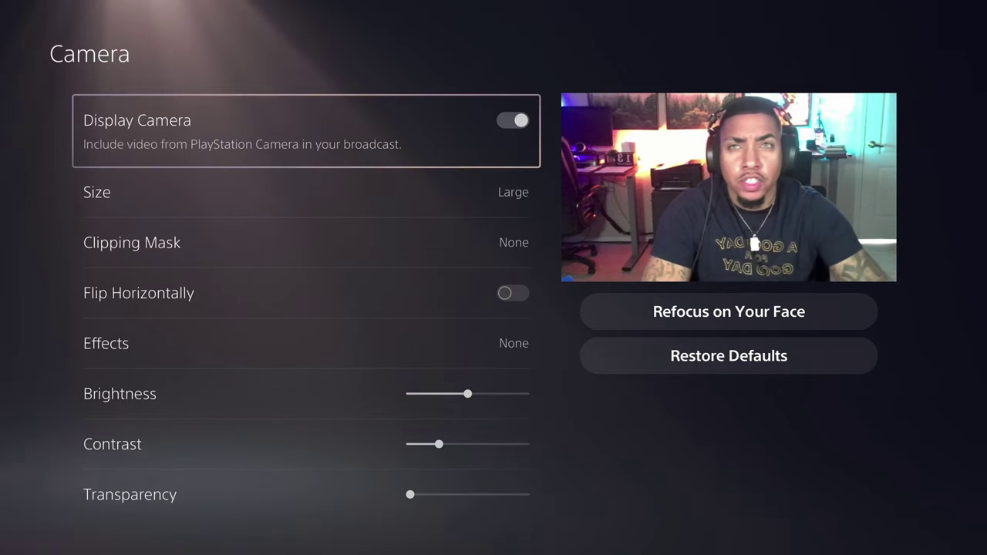
Try the Medium and Small camera sizes, and set the size back to Large.
key("Down")
key("Up")
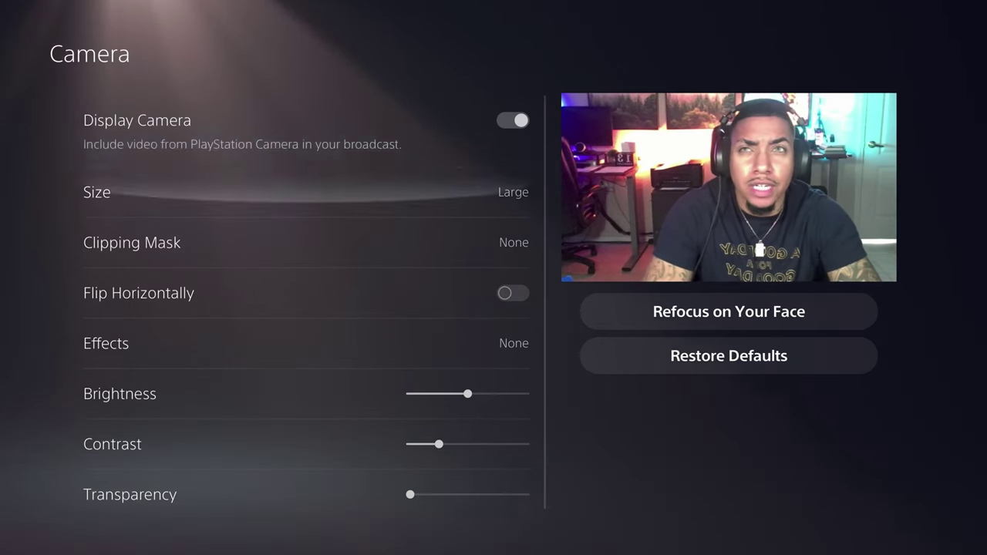
key("Down")
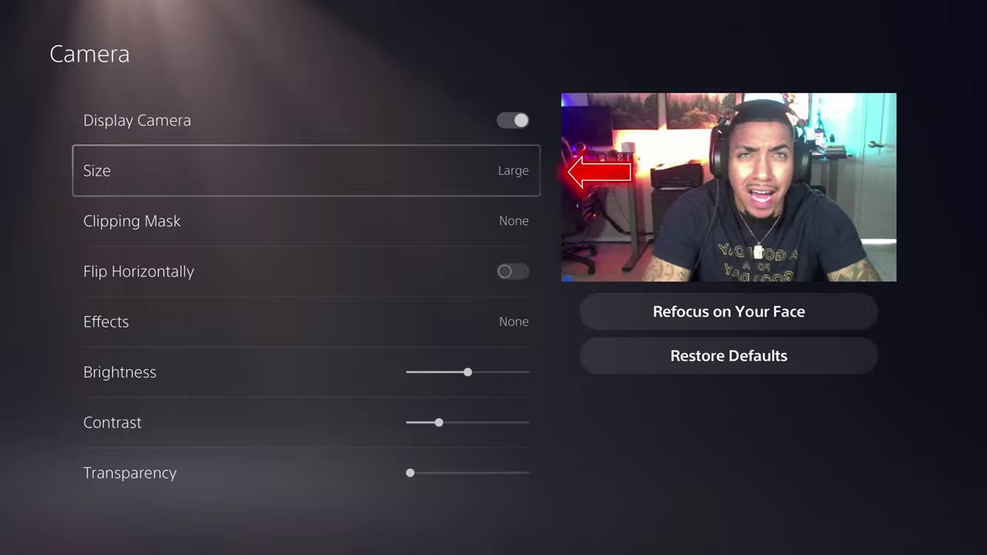
key("Return")
key("Up")
key("Return")
key("Return")
key("Up")
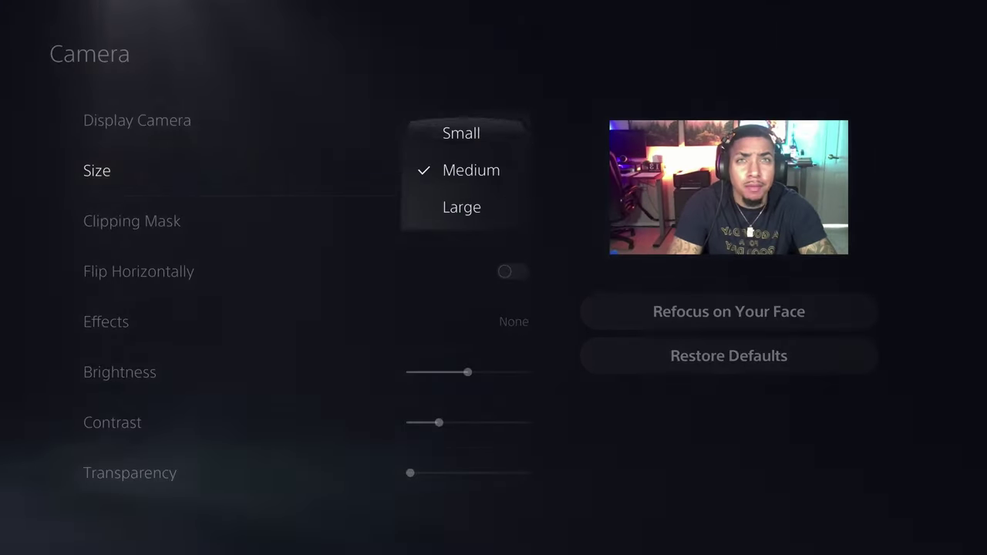
key("Return")
key("Return")
key("Down")
key("Down")
key("Return")
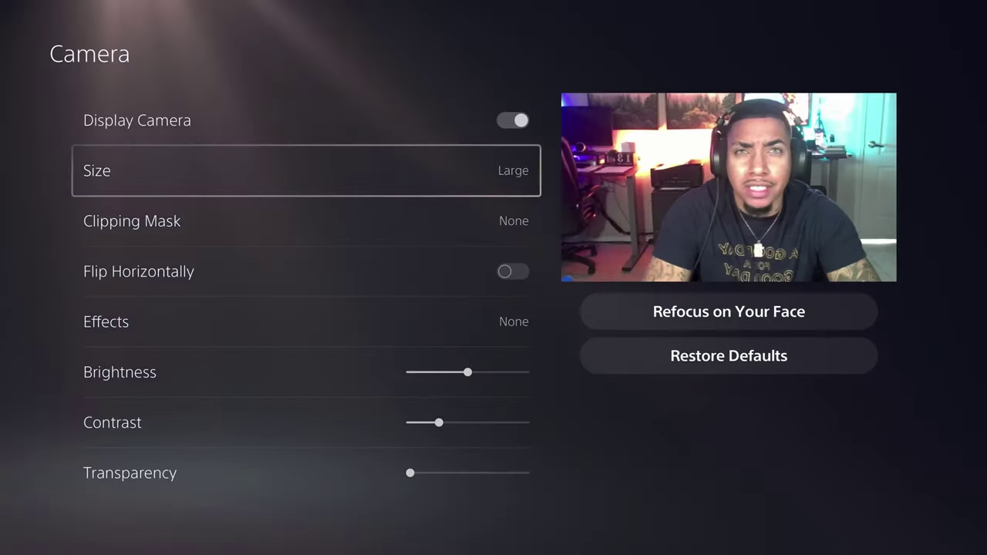
Set the camera's clipping mask to Auto Key.
key("Down")
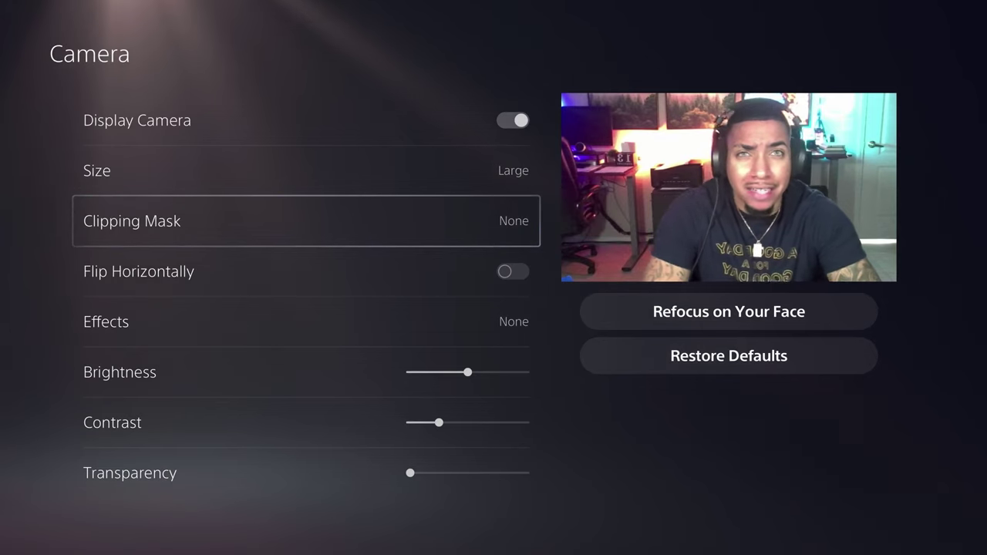
key("Return")
key("Down")
key("Down")
key("Down")
key("Down")
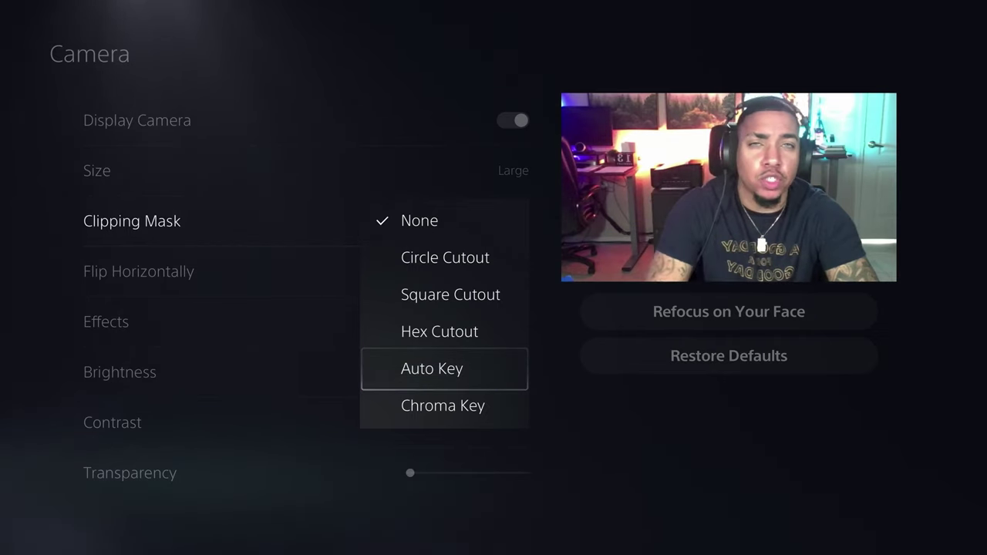
key("Return")
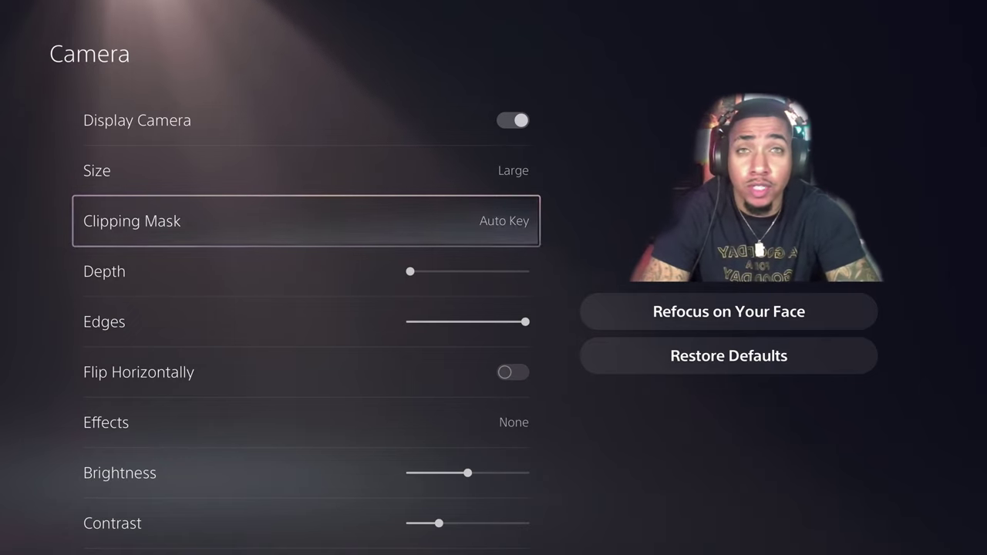
Try a higher Depth for the Auto Key mask, and cancel the adjustment.
key("Down")
key("Down")
key("Up")
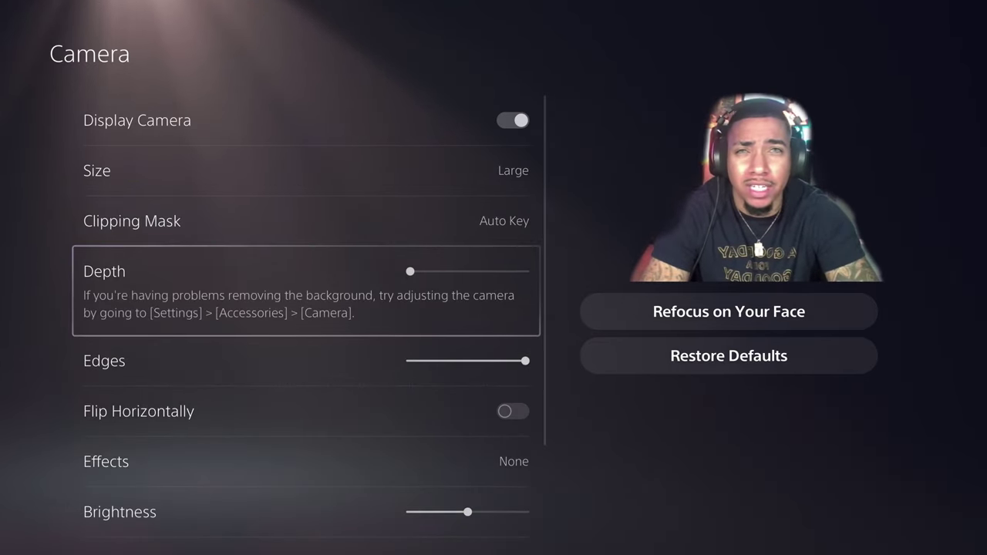
key("Right")
key("Left")
key("Return")
key("Right")
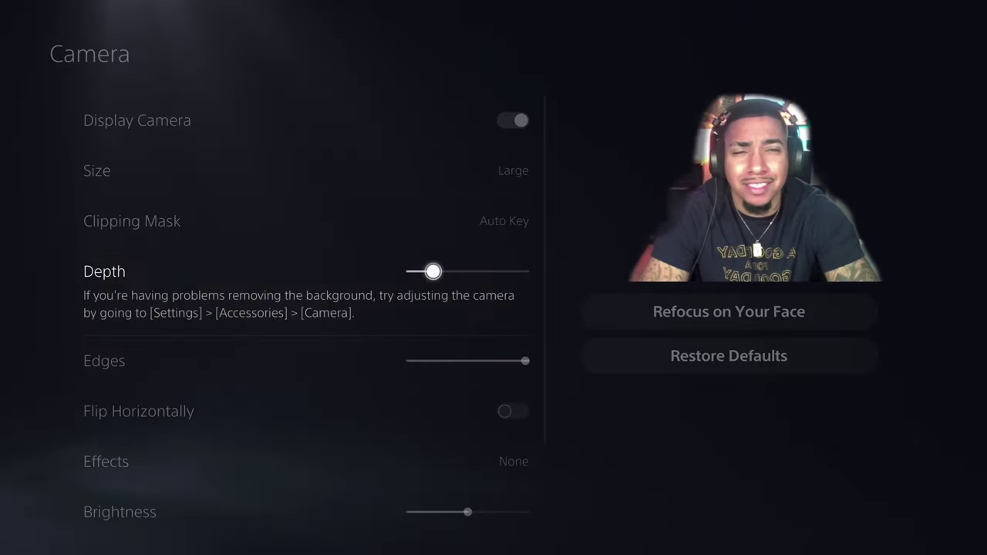
key("Escape")
Change the camera's clipping mask to Hex Cutout.
key("Up")
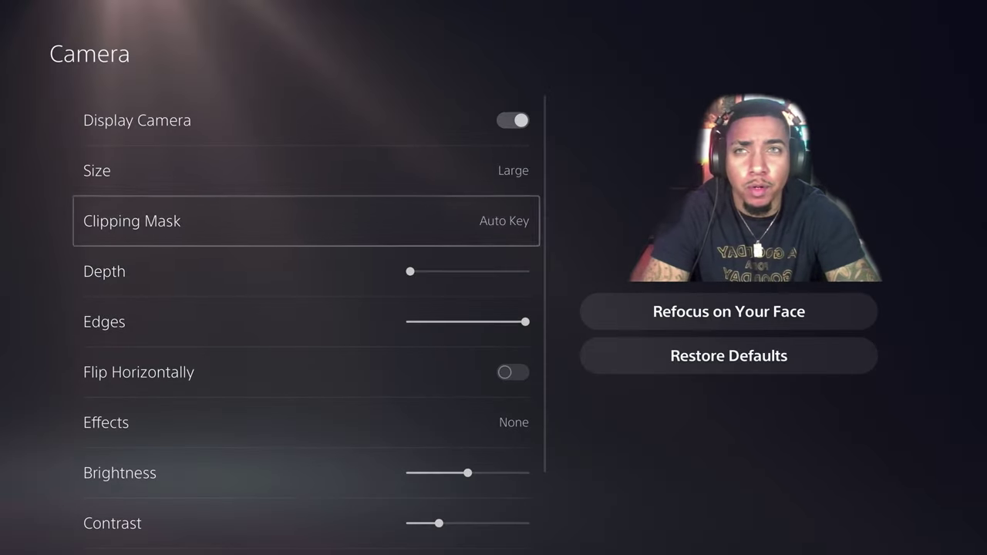
key("Return")
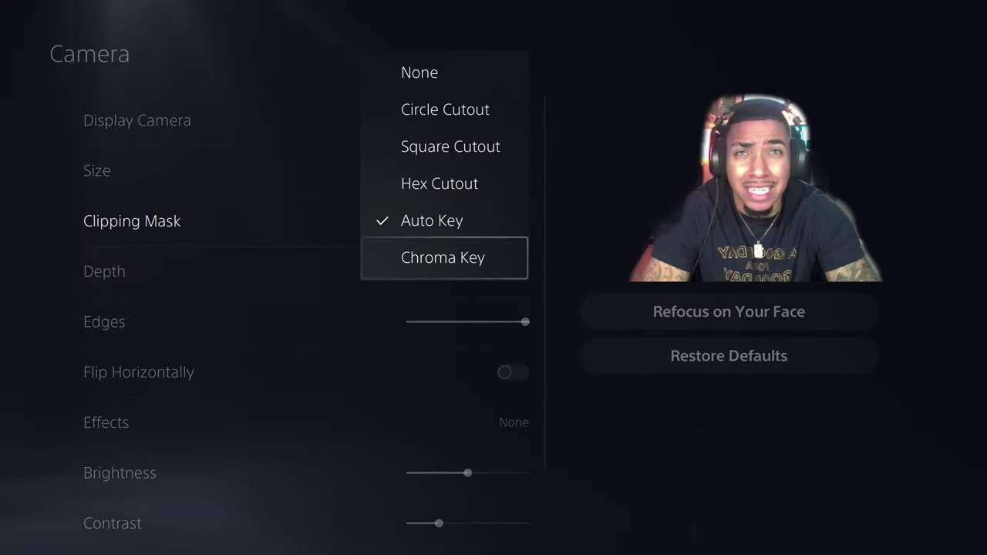
key("Up")
key("Up")
key("Return")
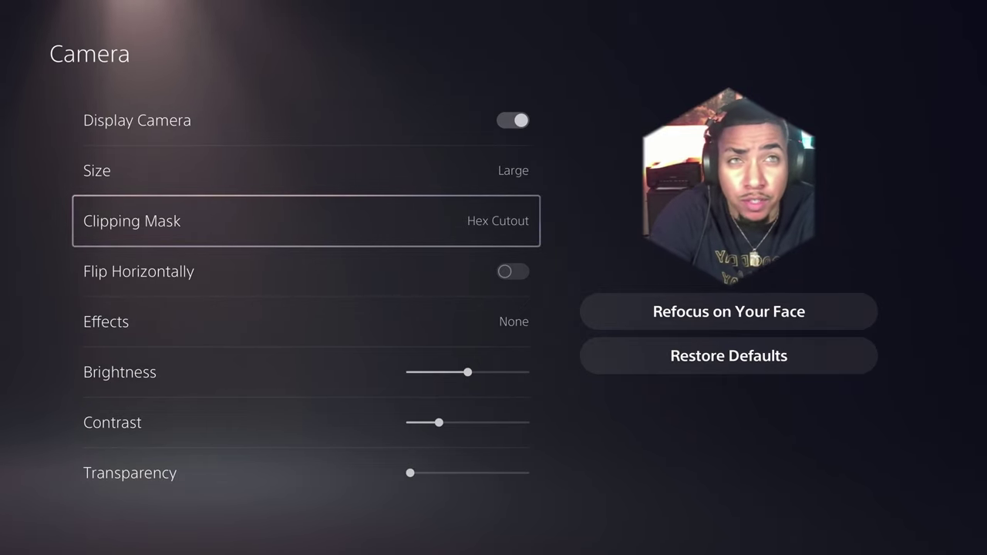
Switch the clipping mask to Square Cutout.
key("Return")
key("Up")
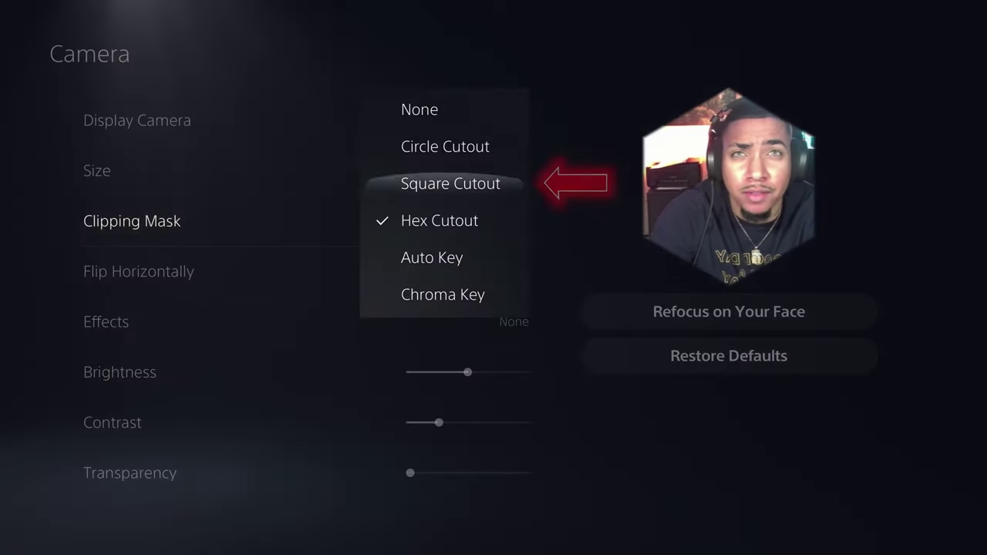
key("Return")
Switch the clipping mask to Circle Cutout.
key("Return")
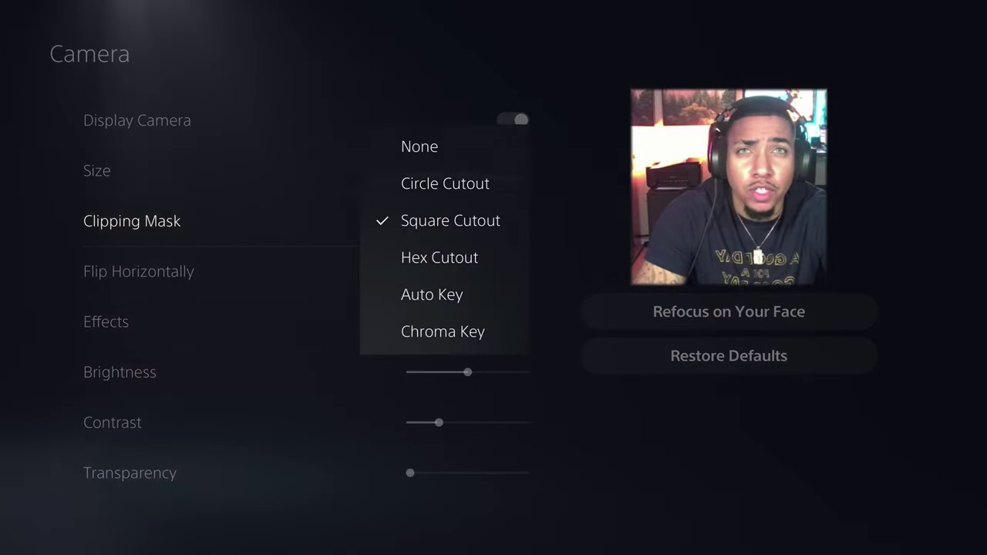
key("Up")
key("Return")
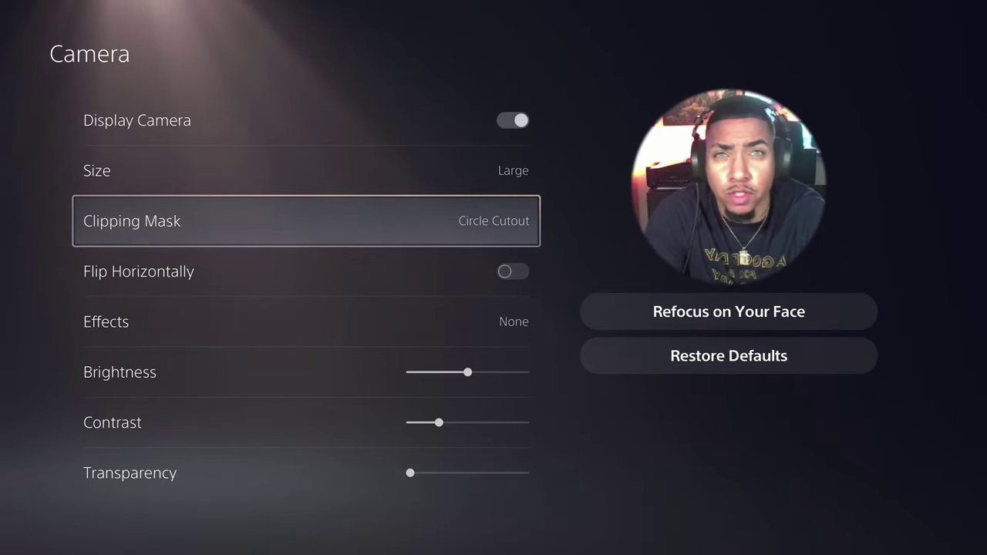
Remove the cutout by setting the clipping mask to None.
key("Down")
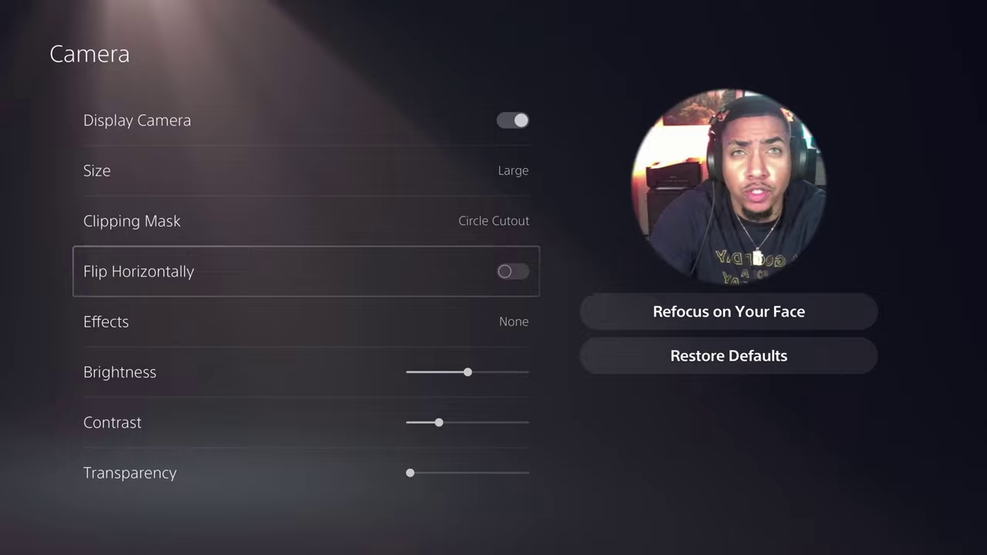
key("Up")
key("Return")
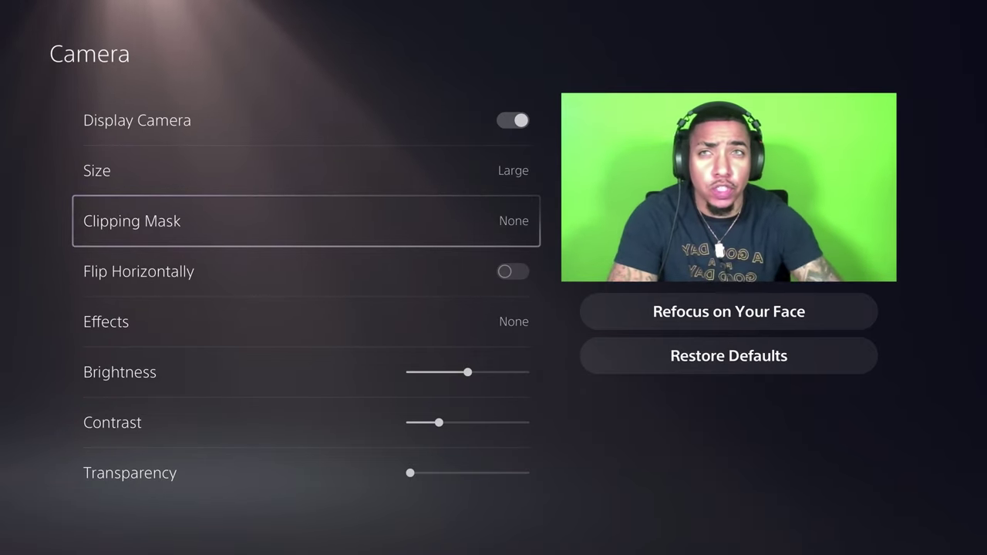
Set the camera's clipping mask to Chroma Key to remove the green-screen background.
key("Return")
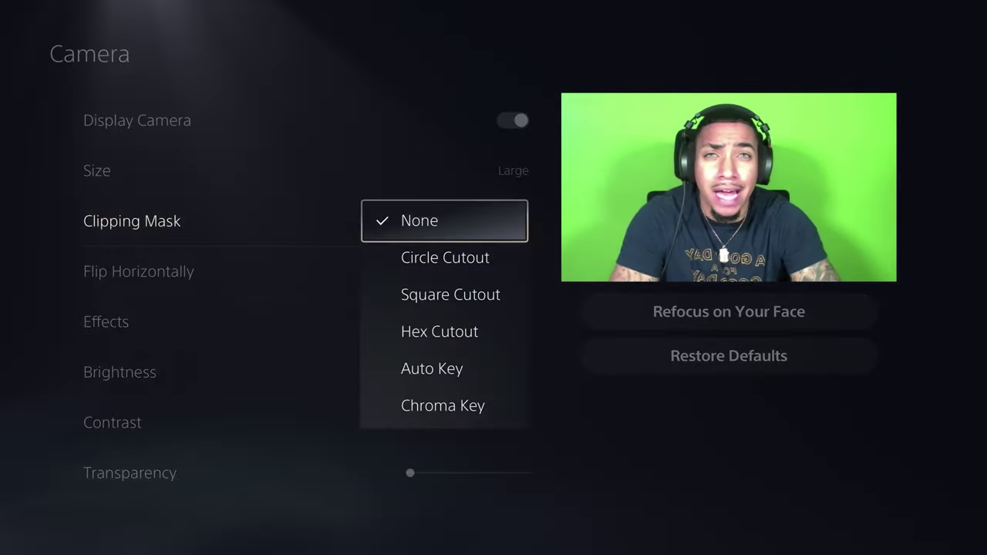
key("Down")
key("Down")
key("Down")
key("Down")
key("Down")
key("Return")
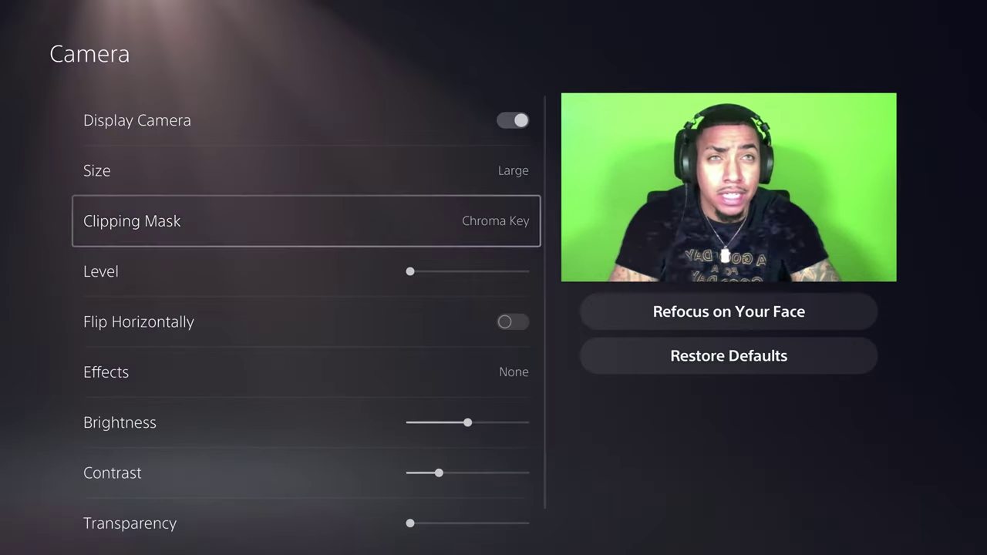
Try adjusting the Chroma Key Level, and return it to its minimum.
key("Down")
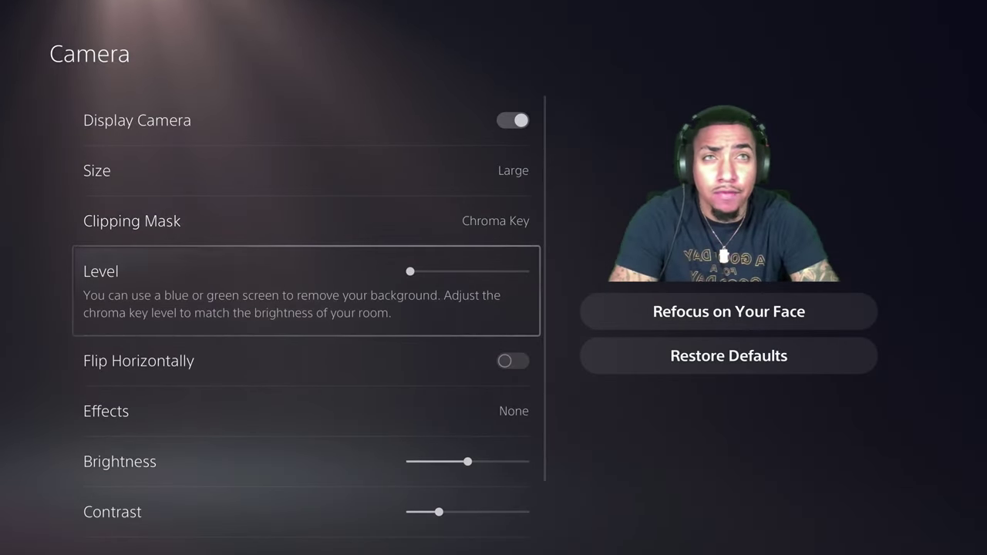
key("Right")
key("Left")
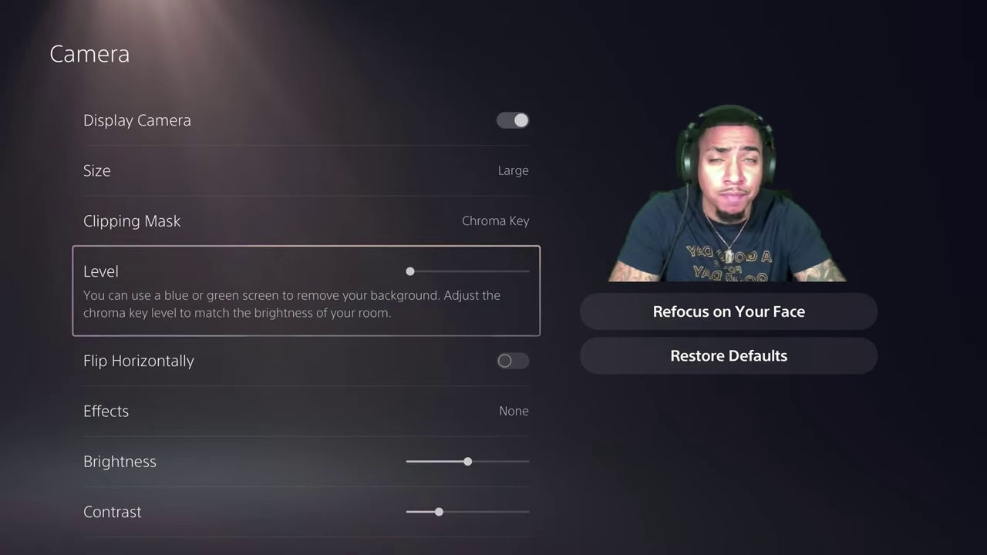
Review the remaining camera settings, including Flip Horizontally, Effects, Brightness, Contrast and Transparency.
key("Down")
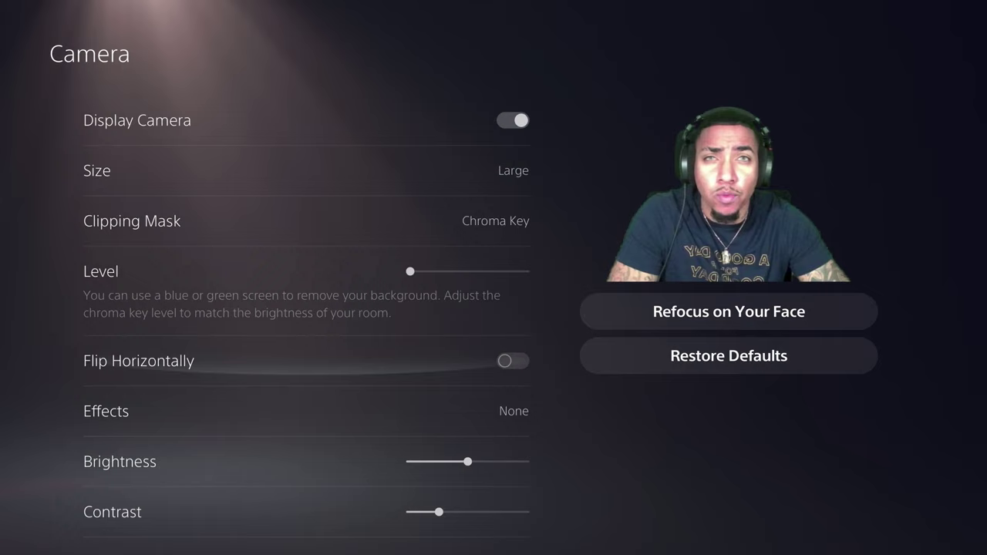
key("Down")
key("Down")
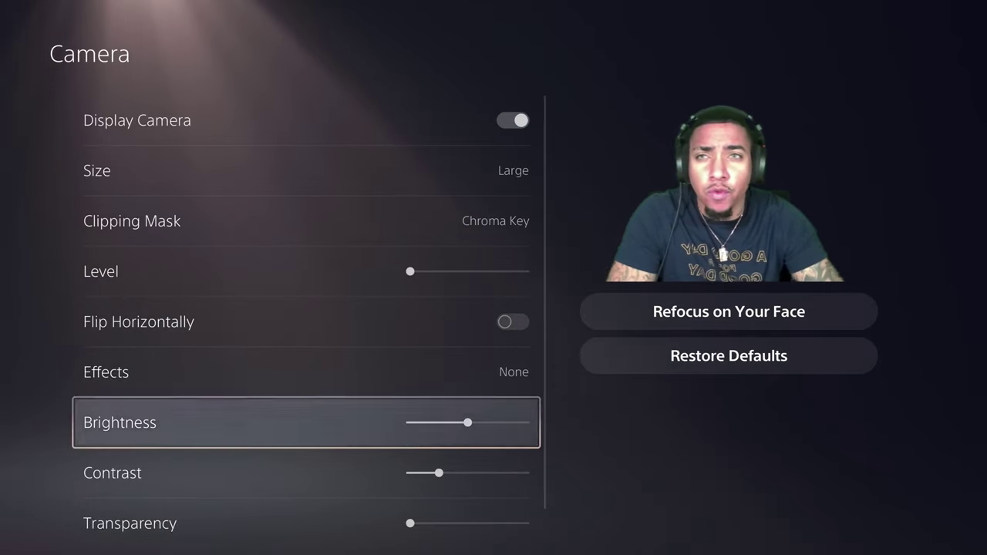
key("Down")
key("Down")
key("Up")
key("Up")
key("Down")
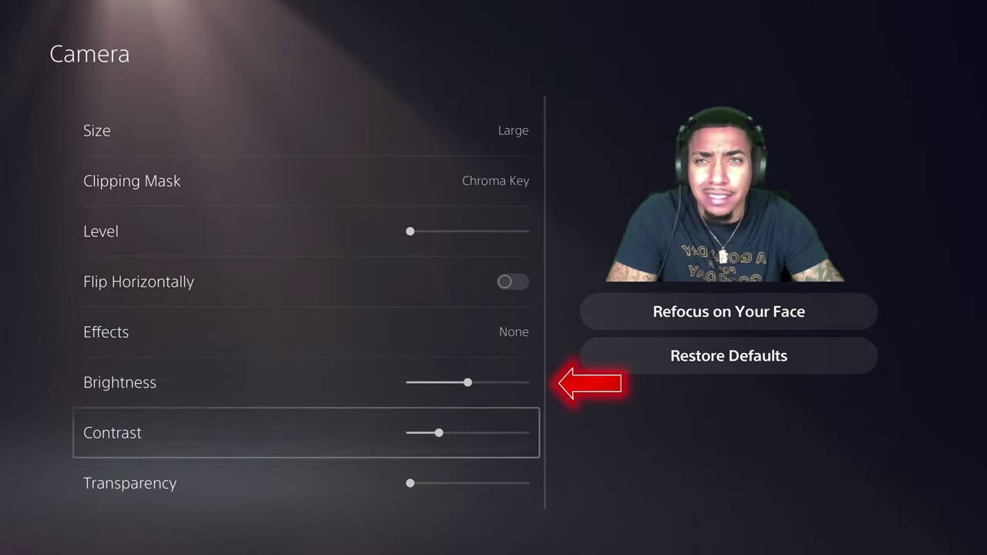
key("Down")
key("Up")
key("Up")
key("Up")
key("Up")
key("Up")
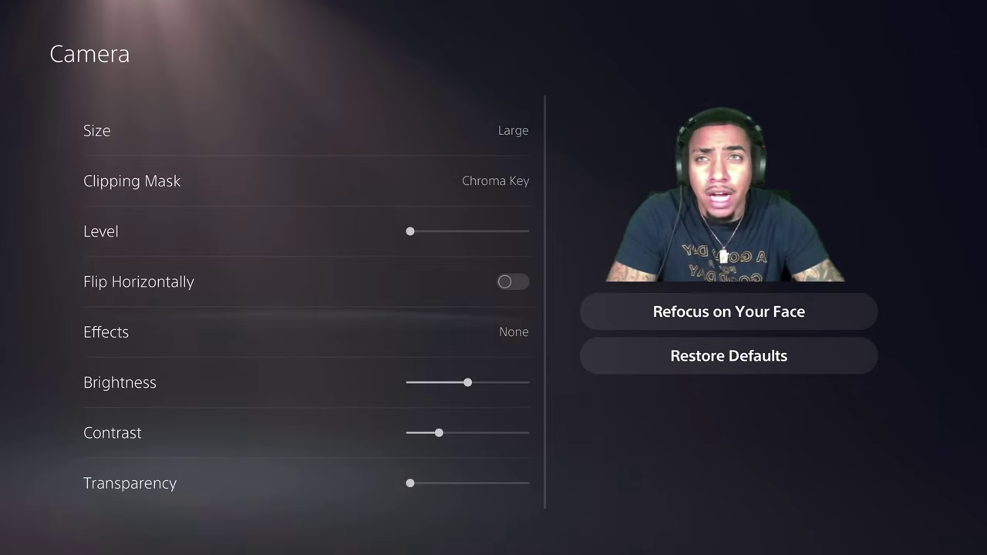
key("Down")
key("Down")
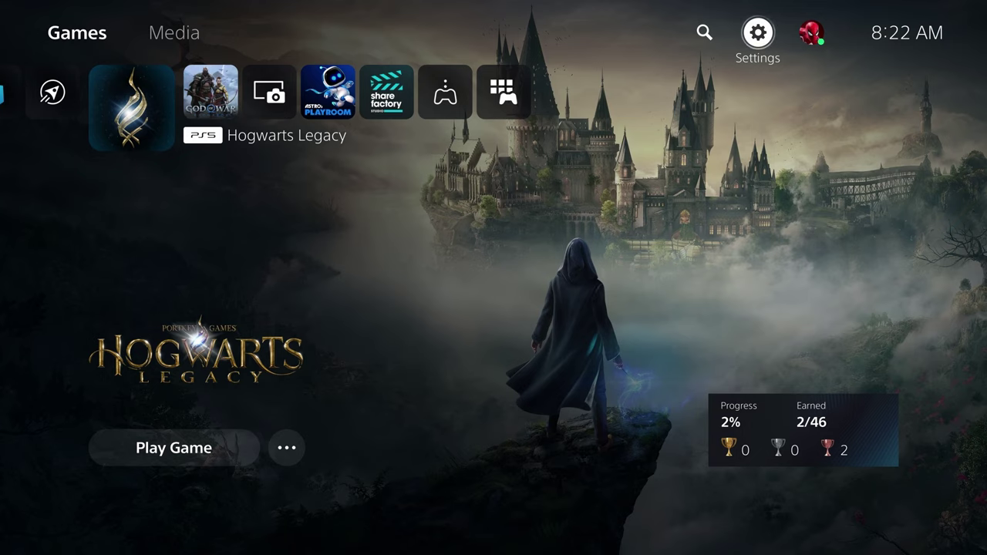
Launch Hogwarts Legacy from the home screen.
key("Right")
key("Left")
key("Down")
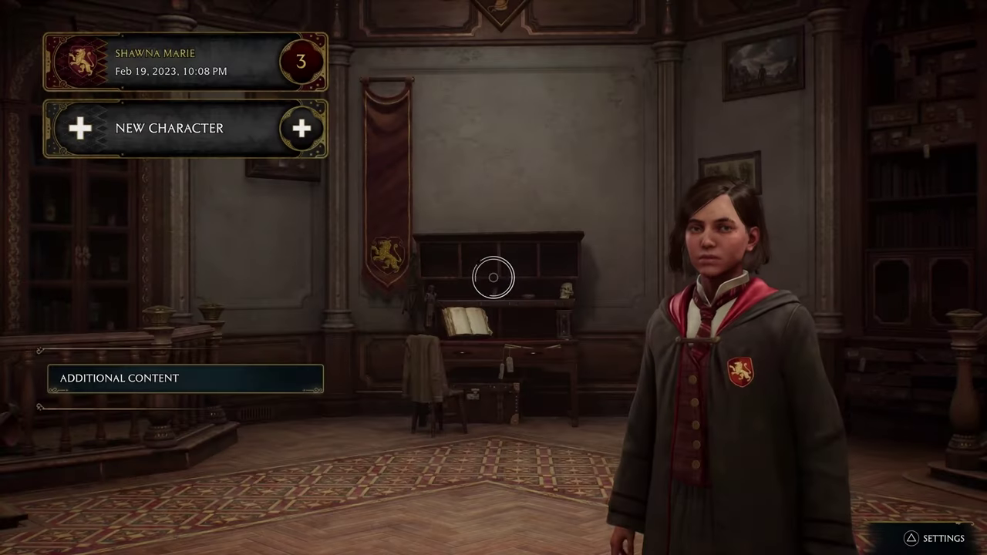
Open the Twitch broadcast setup for Hogwarts Legacy from the console's capture and sharing controls.
key("super")
key("Right")
key("Right")
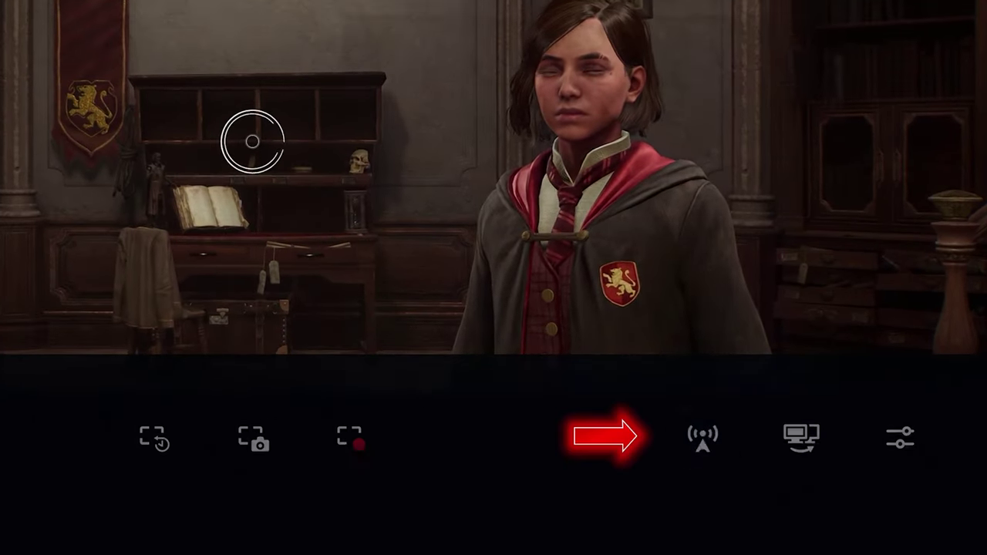
key("Return")
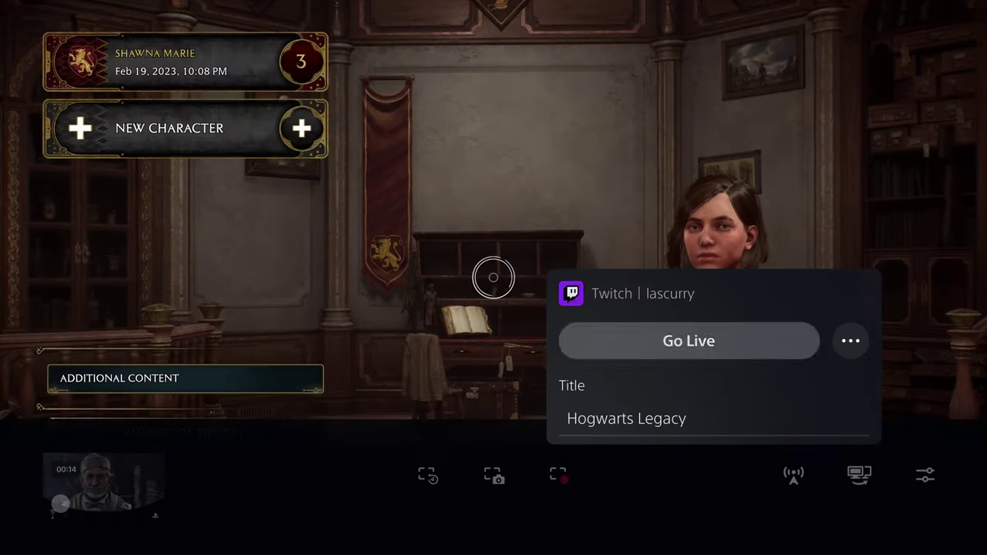
Check the Display Camera and Display Chat settings in the Broadcast Options, and return to the broadcast setup.
key("Return")
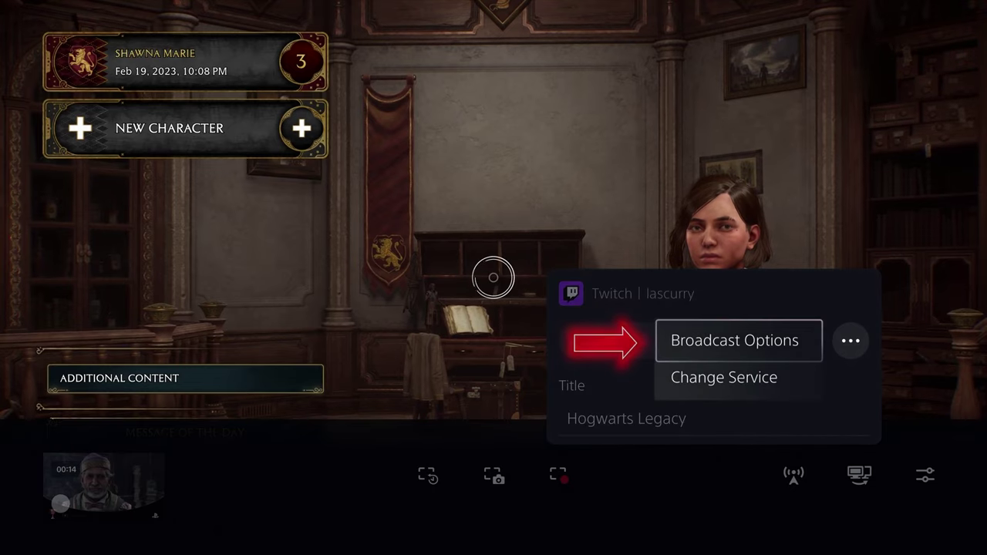
key("Return")
key("Down")
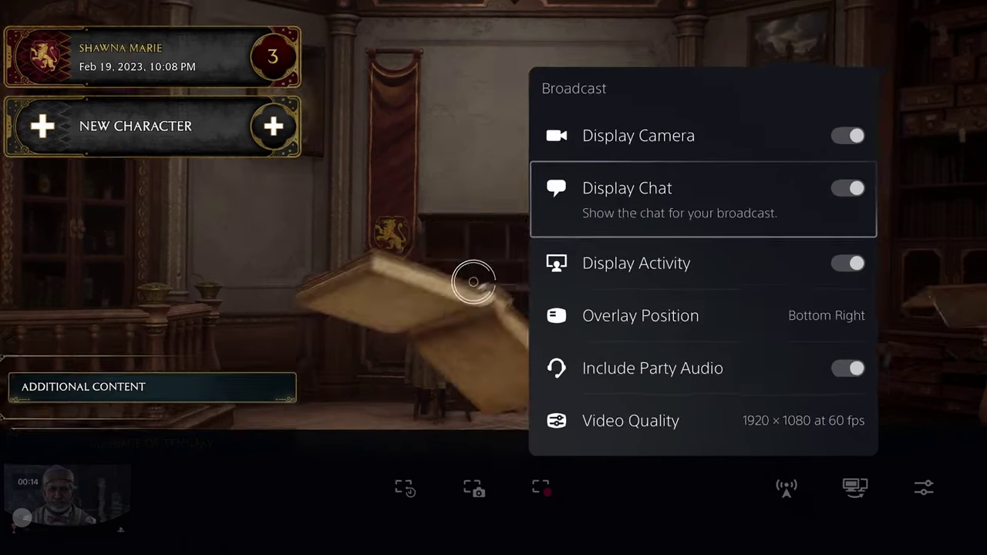
key("Up")
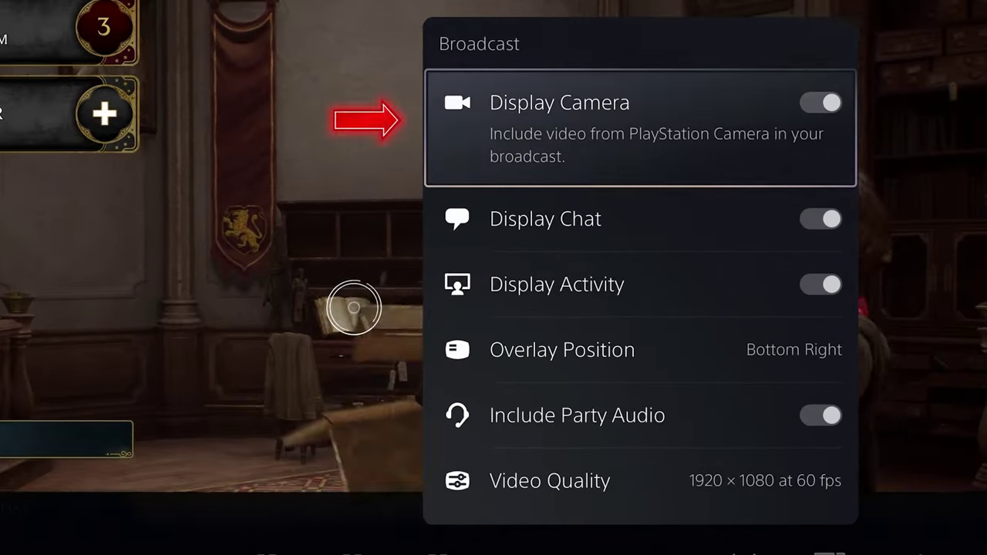
key("Escape")
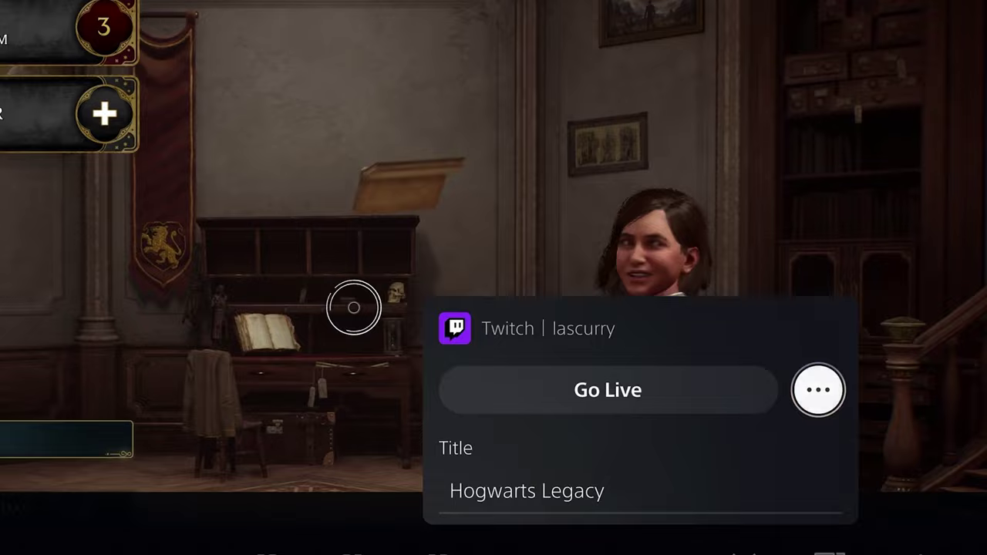
Go live on Twitch and place the camera overlay in the lower-left corner of the game picture.
key("Return")
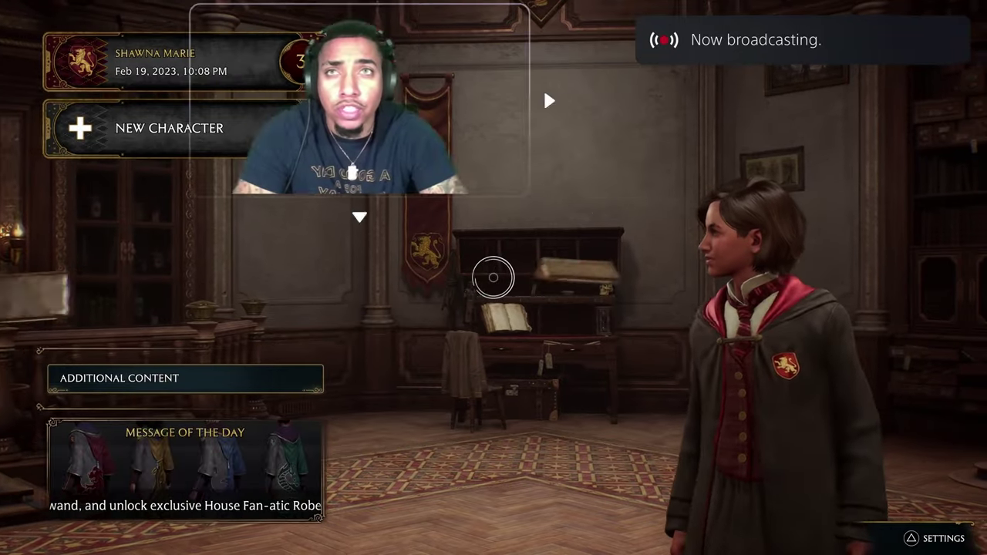
key("Down")
key("Left")
key("Left")
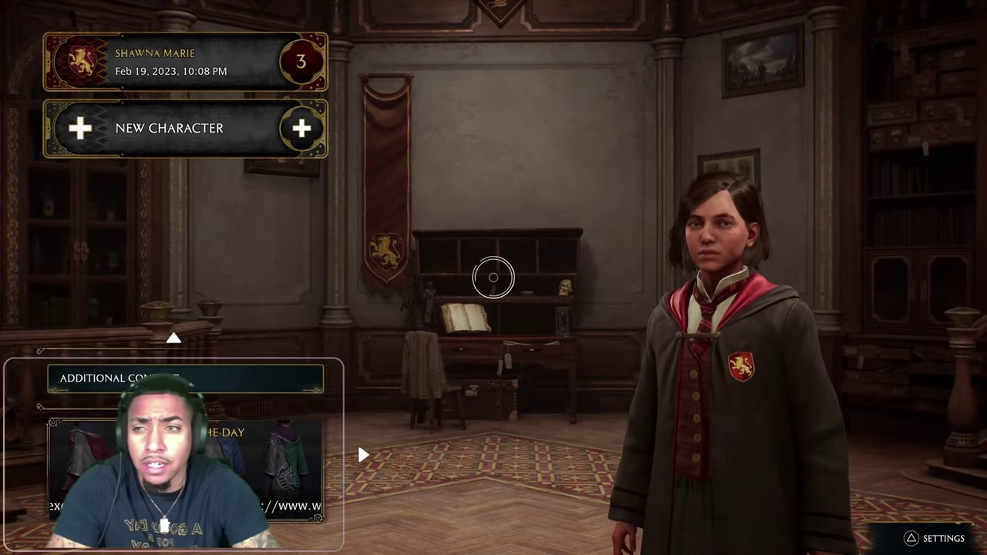
key("Return")
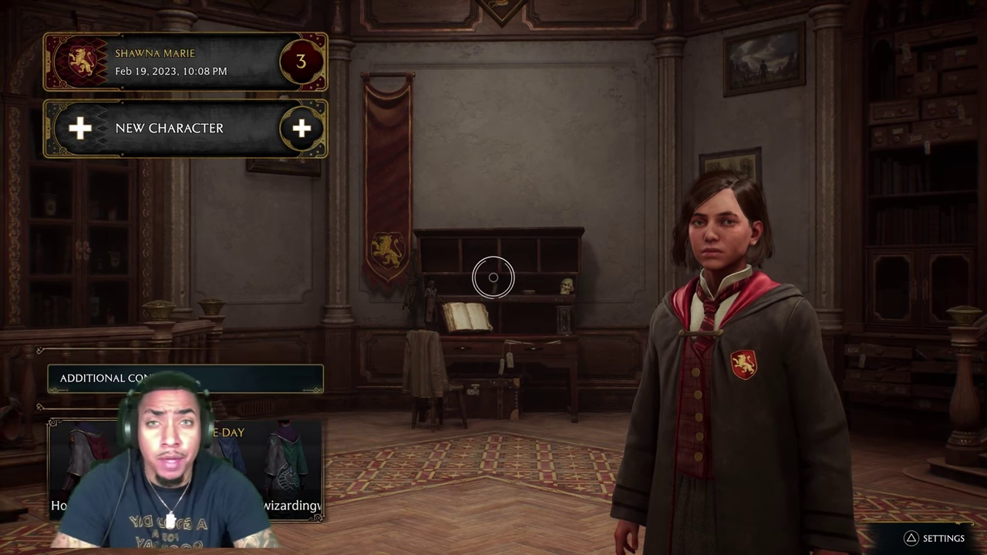